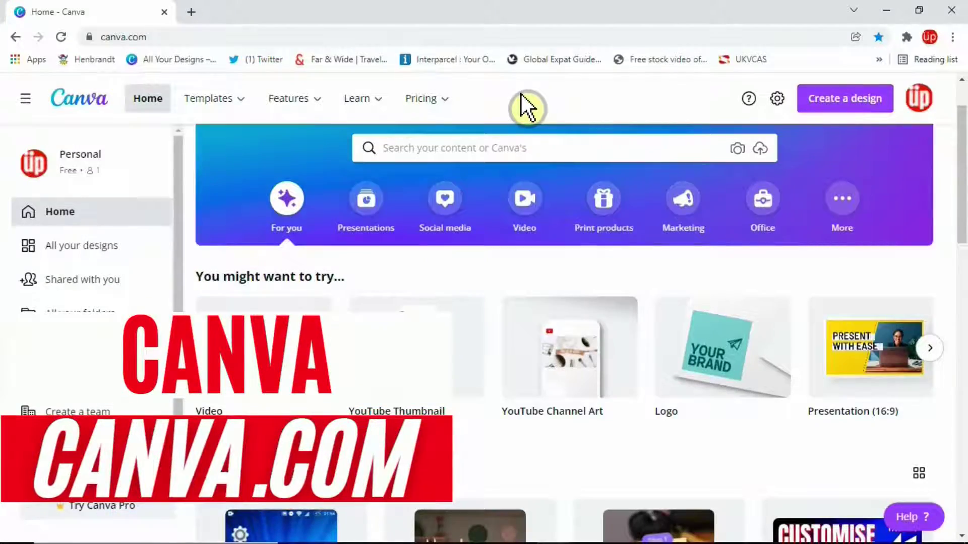
{"action": "left_click", "coordinate": [348, 37]}
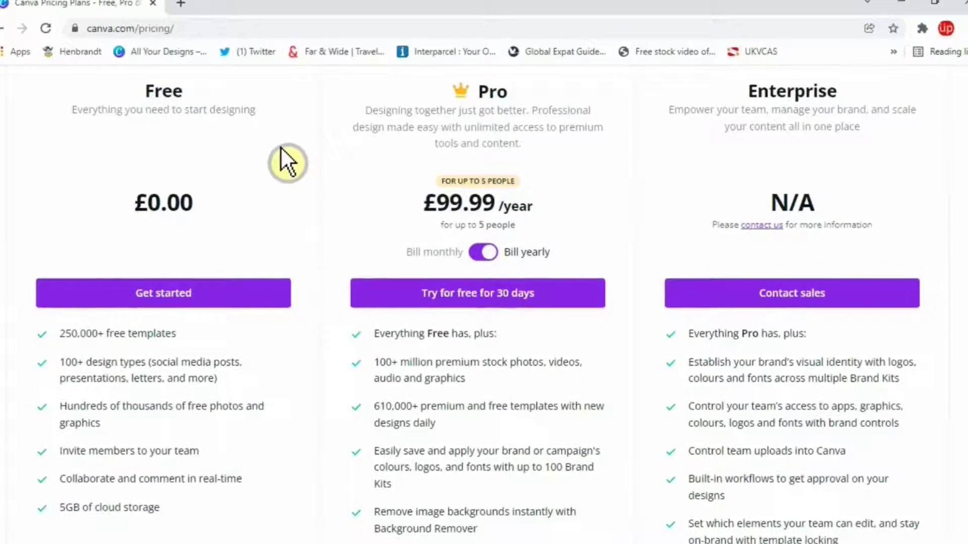
{"action": "scroll", "coordinate": [247, 338], "scroll_direction": "down", "scroll_amount": 3}
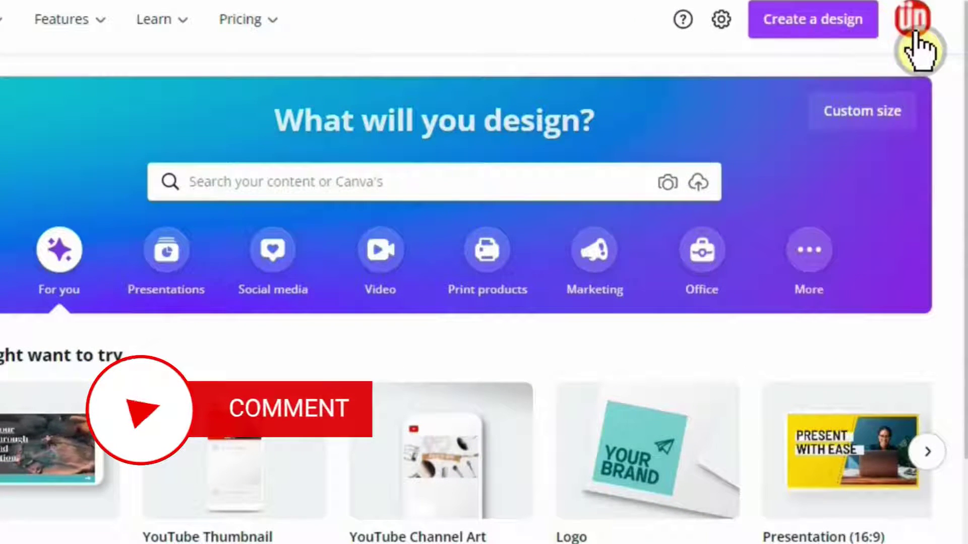
Browse the Create a design list for the YouTube Shorts 1080 × 1920 px option
{"action": "left_click", "coordinate": [817, 49]}
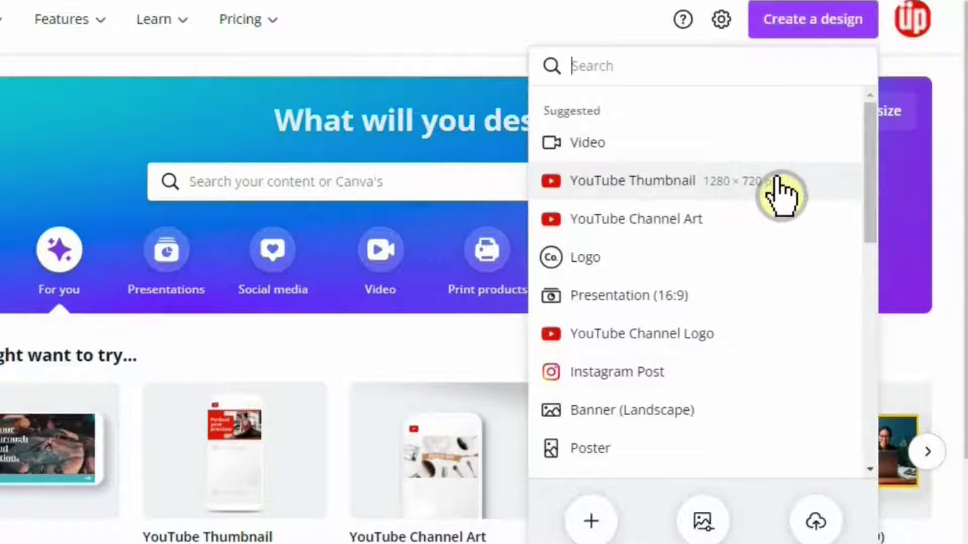
{"action": "scroll", "coordinate": [781, 188], "scroll_direction": "down", "scroll_amount": 12}
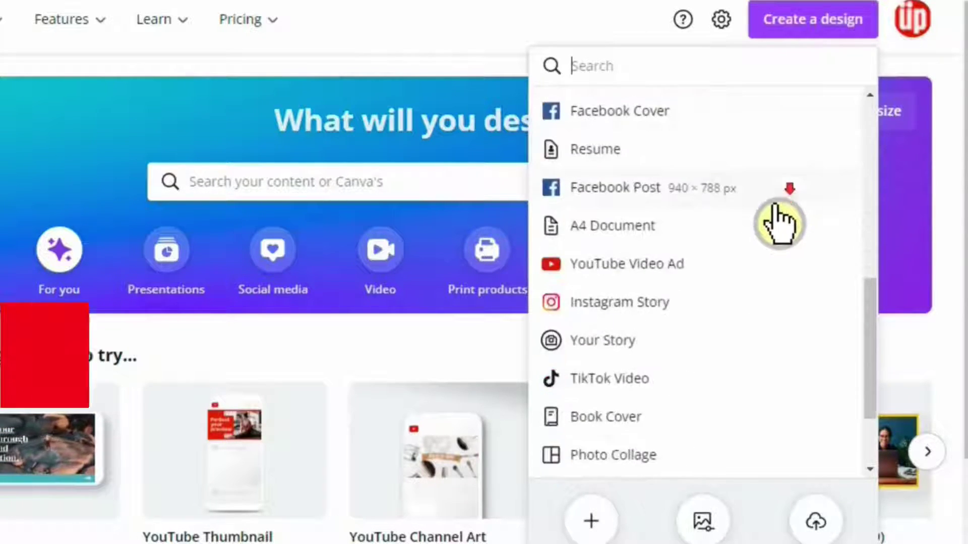
{"action": "scroll", "coordinate": [745, 423], "scroll_direction": "up", "scroll_amount": 10}
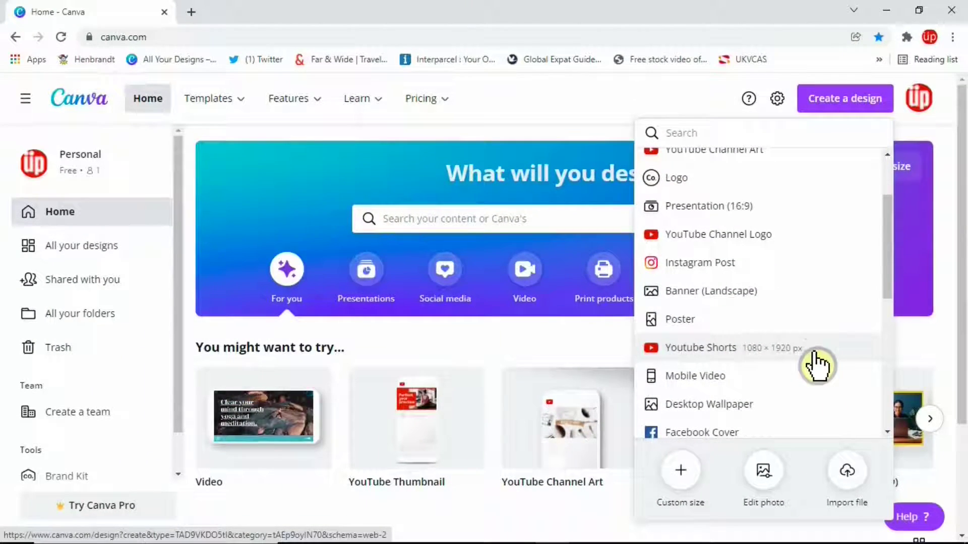
Start a blank YouTube Shorts design and filter its mobile video templates to Price: Free
{"action": "left_click", "coordinate": [814, 353]}
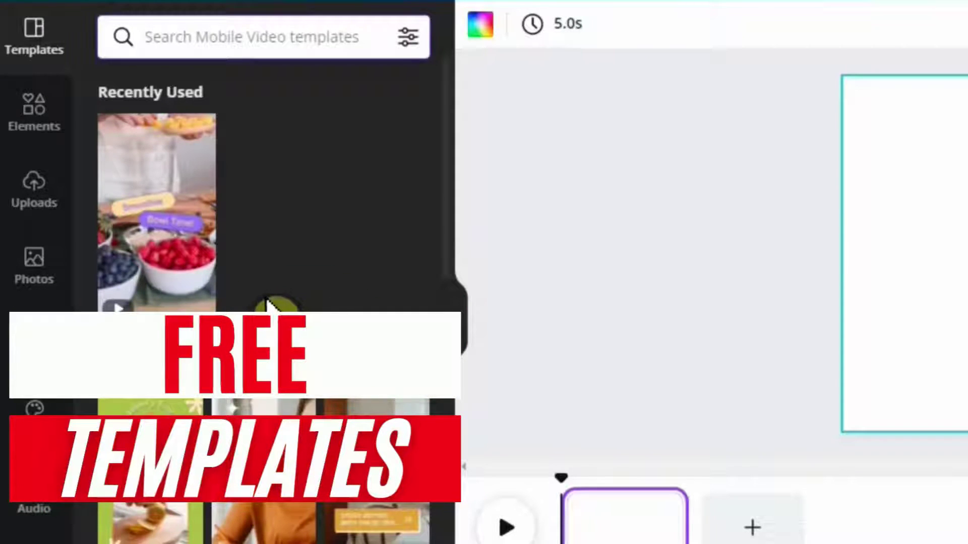
{"action": "left_click", "coordinate": [409, 40]}
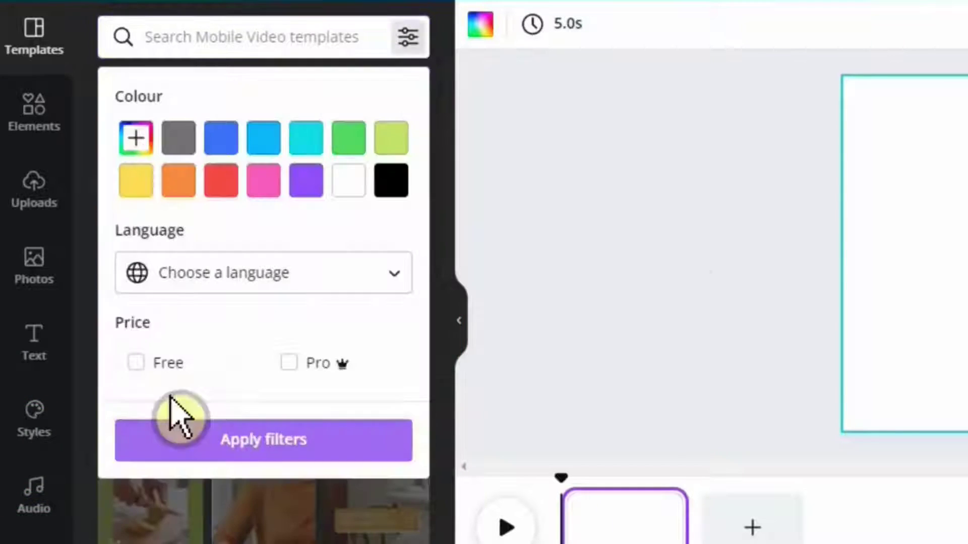
{"action": "left_click", "coordinate": [137, 364]}
{"action": "left_click", "coordinate": [285, 446]}
{"action": "scroll", "coordinate": [302, 461], "scroll_direction": "down", "scroll_amount": 10}
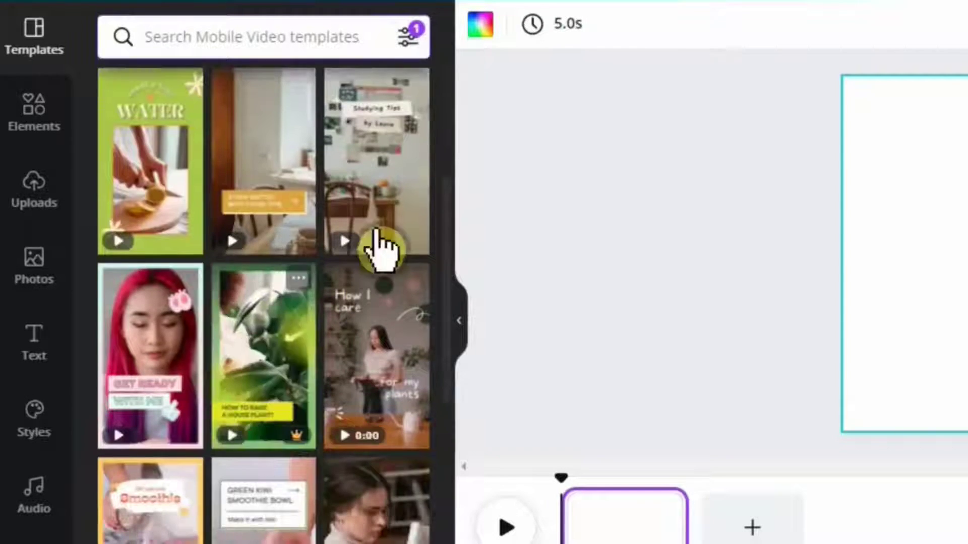
{"action": "scroll", "coordinate": [367, 328], "scroll_direction": "down", "scroll_amount": 8}
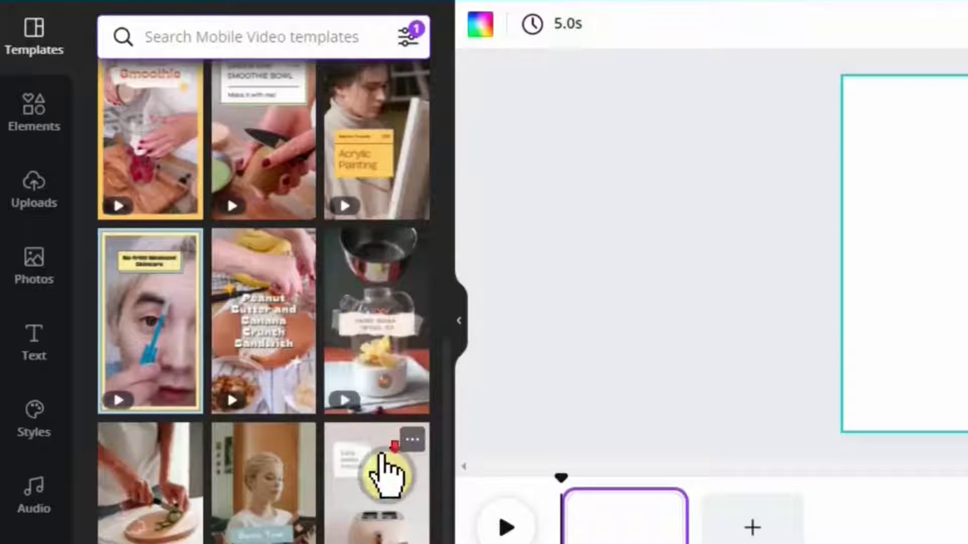
{"action": "left_click", "coordinate": [353, 249]}
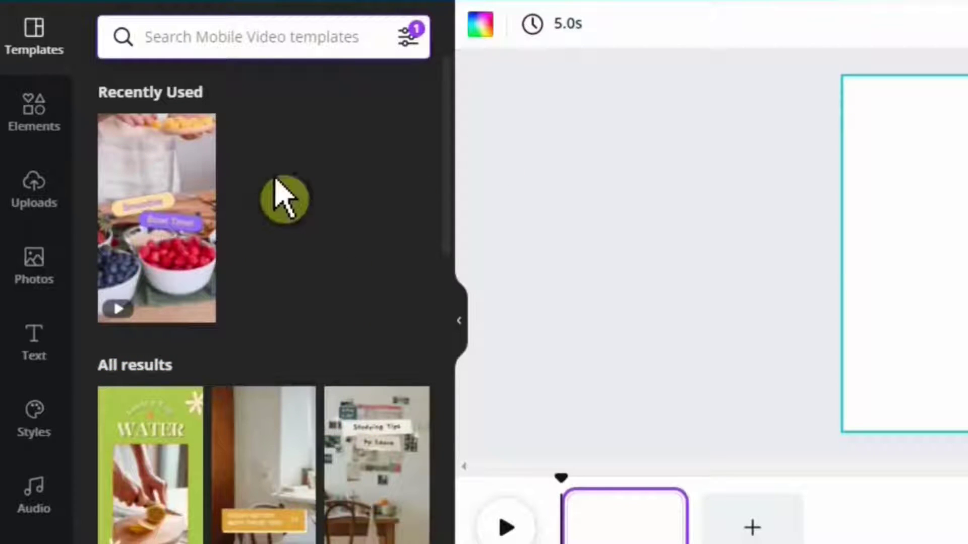
Place the Acai Bowl Recipe template's first page and move the Yummy label to the top
{"action": "left_click", "coordinate": [161, 208]}
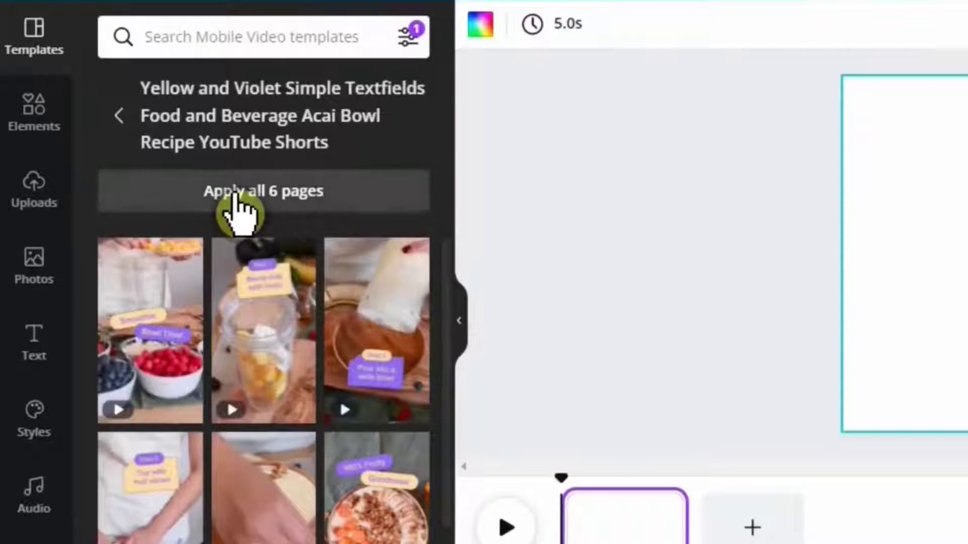
{"action": "left_click", "coordinate": [269, 209]}
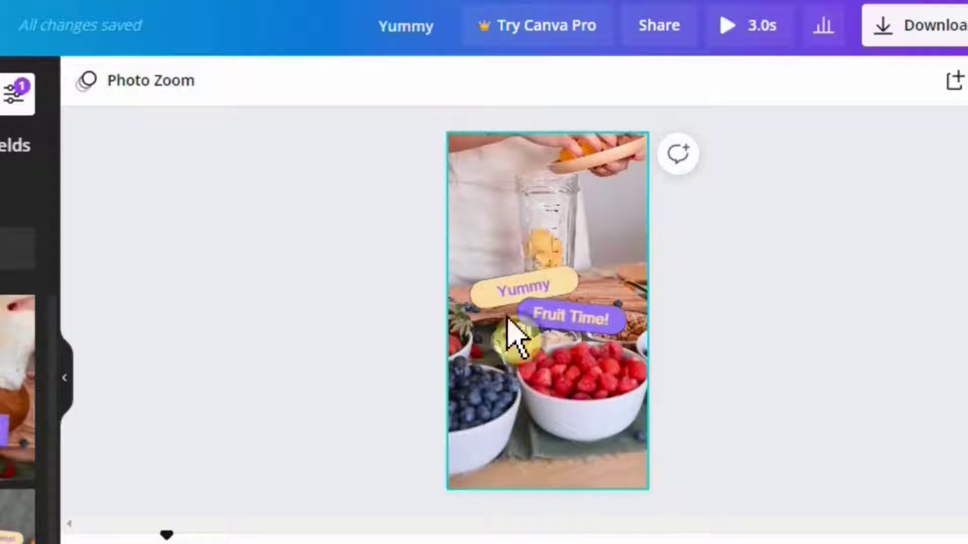
{"action": "left_click", "coordinate": [505, 288]}
{"action": "left_click_drag", "start_coordinate": [494, 306], "coordinate": [505, 159]}
{"action": "left_click", "coordinate": [199, 437]}
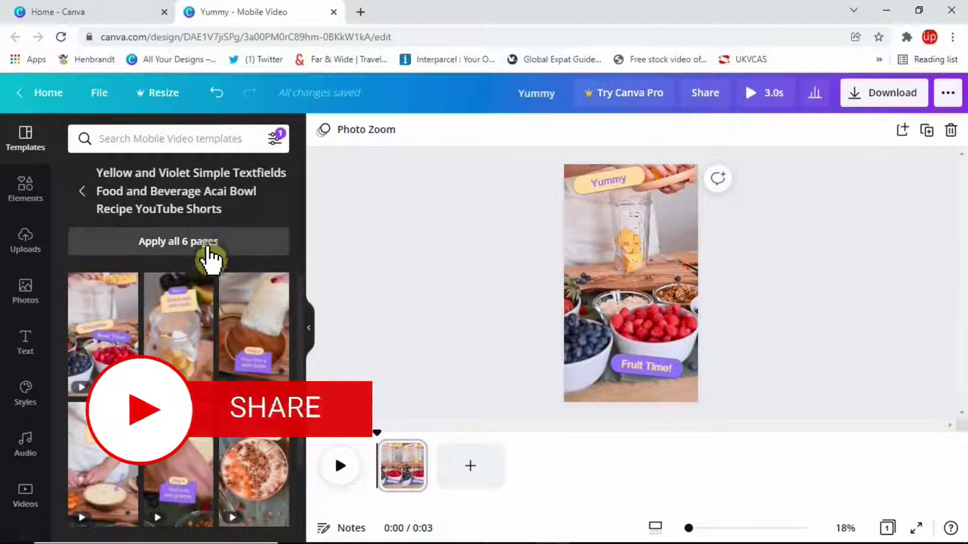
Apply all 6 template pages to the design and select page 2 in the timeline
{"action": "left_click", "coordinate": [187, 255]}
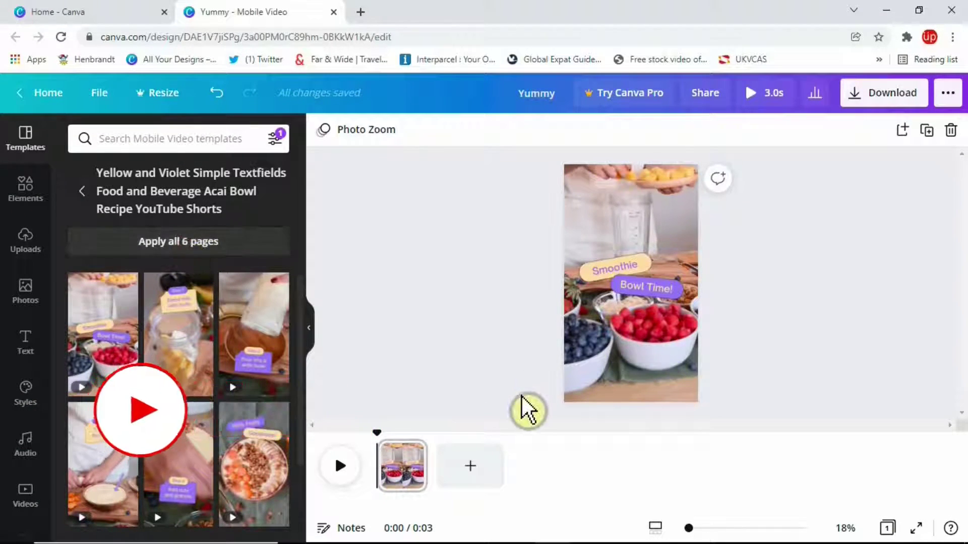
{"action": "left_click", "coordinate": [429, 477]}
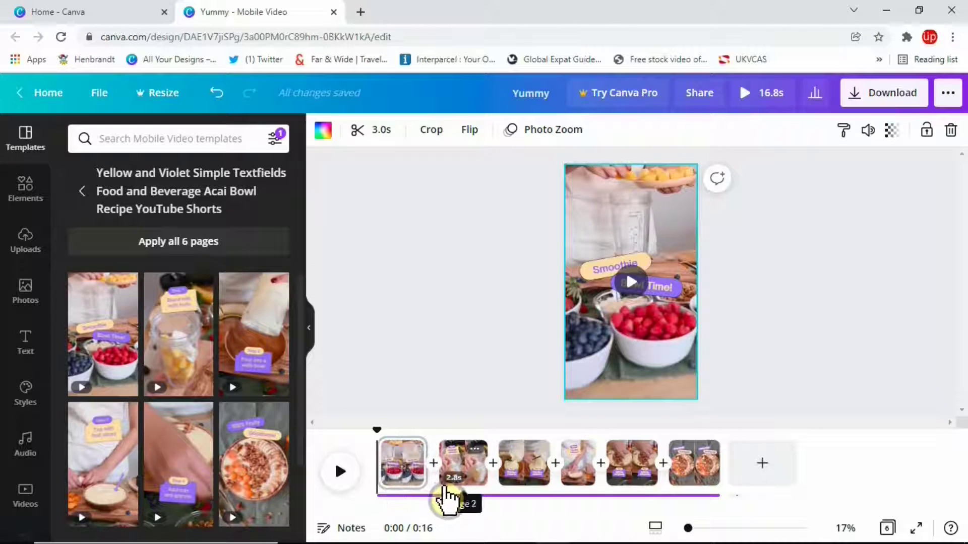
{"action": "left_click", "coordinate": [444, 485]}
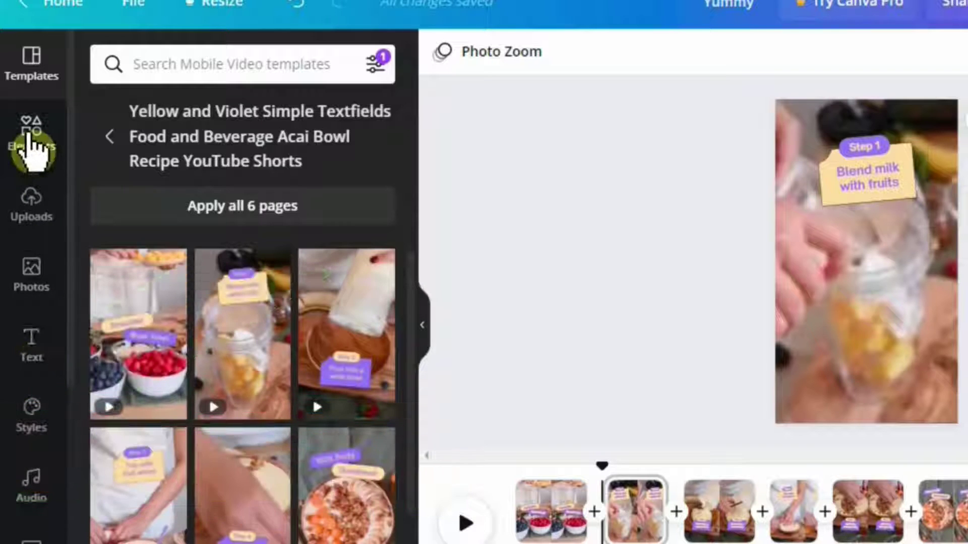
Add the Subscribe sticker from Elements to page 2
{"action": "left_click", "coordinate": [32, 141]}
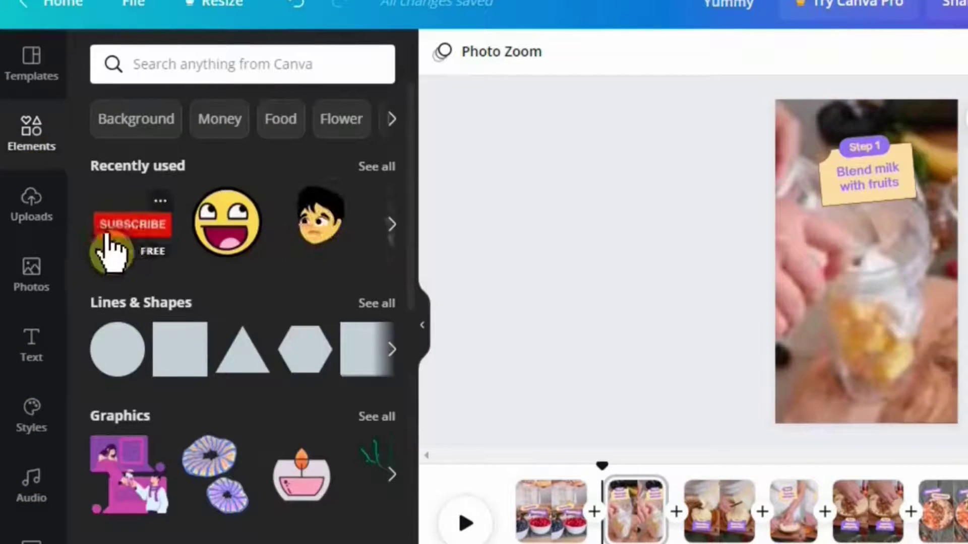
{"action": "left_click", "coordinate": [131, 251]}
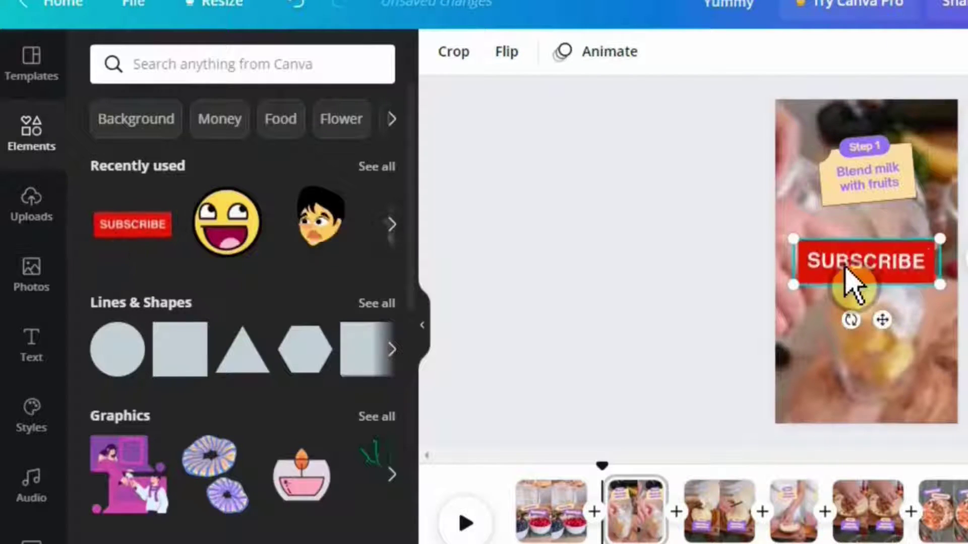
{"action": "scroll", "coordinate": [190, 222], "scroll_direction": "down", "scroll_amount": 2}
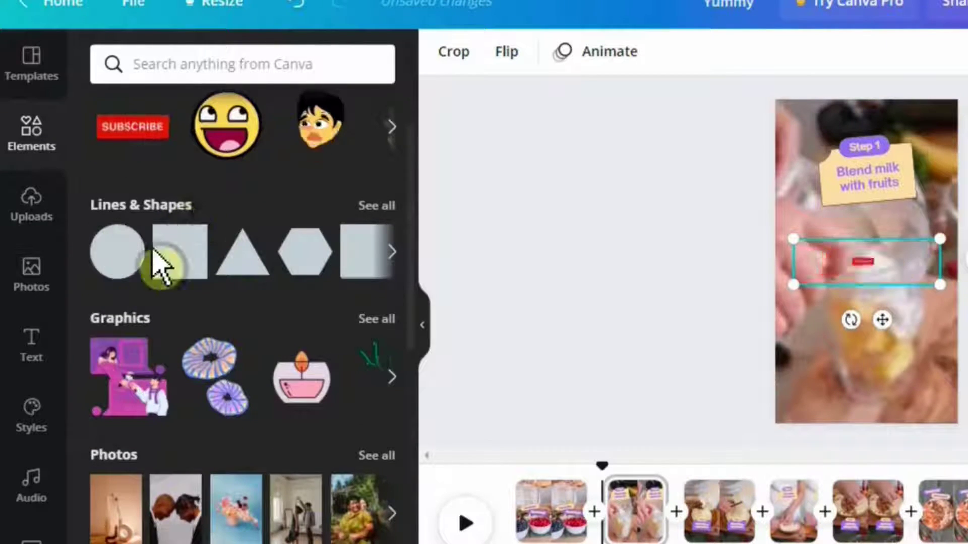
{"action": "scroll", "coordinate": [129, 367], "scroll_direction": "down", "scroll_amount": 2}
Add the 'Hit that bell Icon' heading and apply the Poppins Bold style to page 2
{"action": "left_click", "coordinate": [32, 274]}
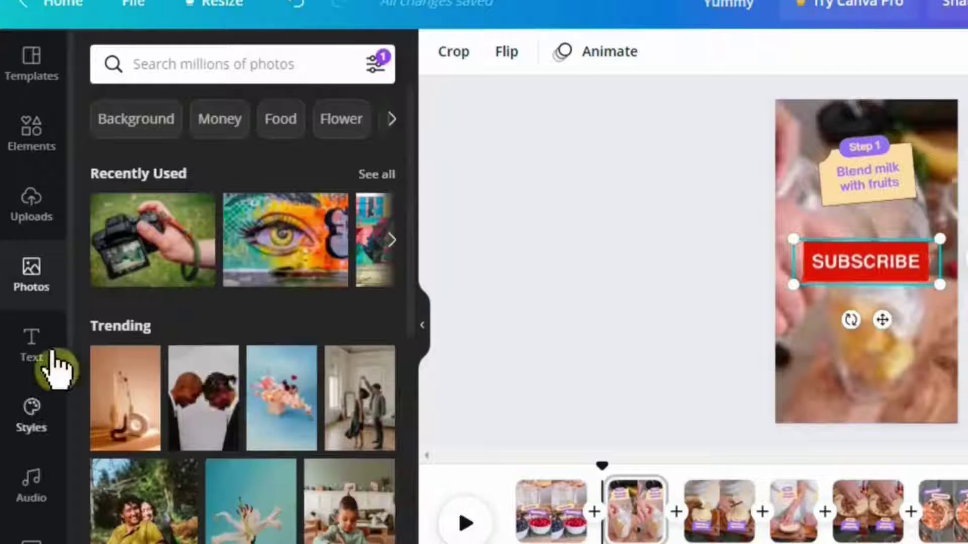
{"action": "left_click", "coordinate": [49, 373]}
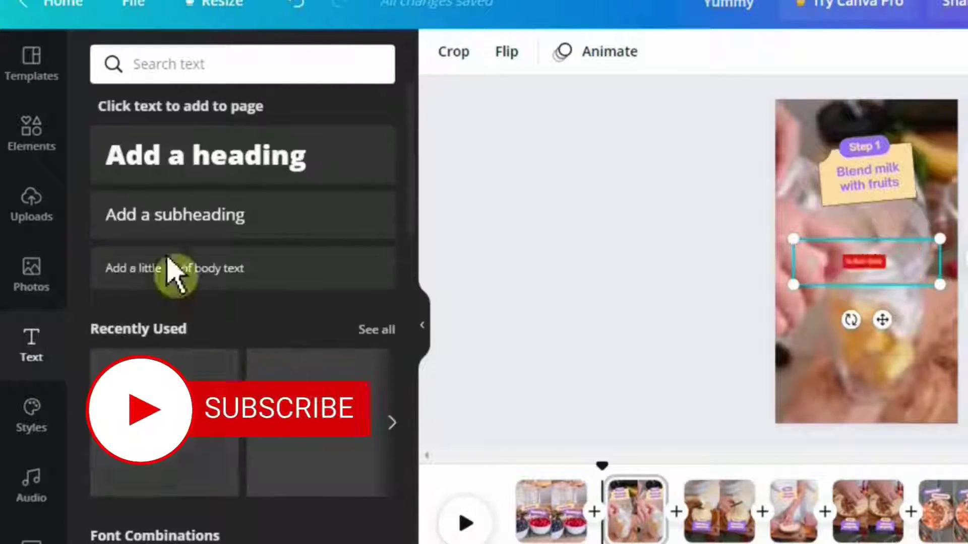
{"action": "scroll", "coordinate": [190, 363], "scroll_direction": "down", "scroll_amount": 2}
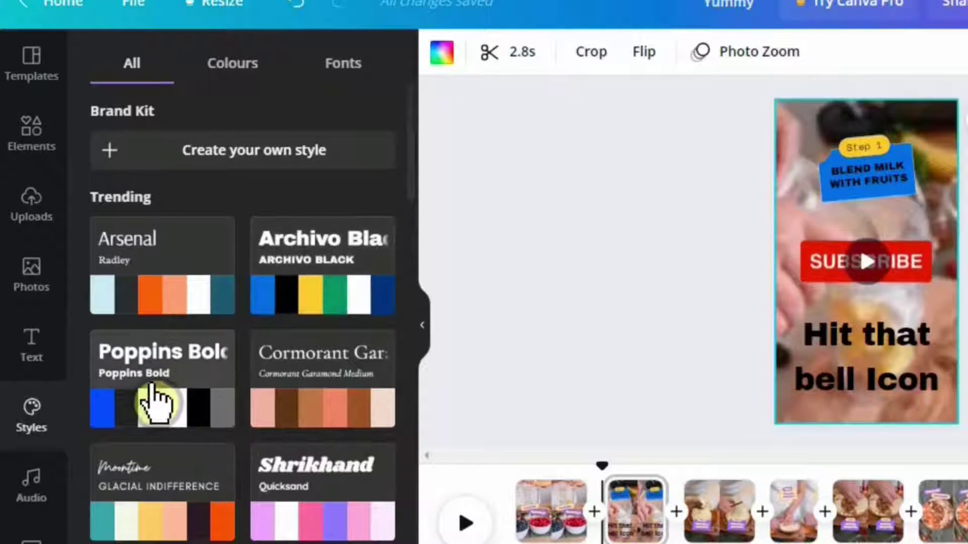
{"action": "left_click", "coordinate": [31, 485]}
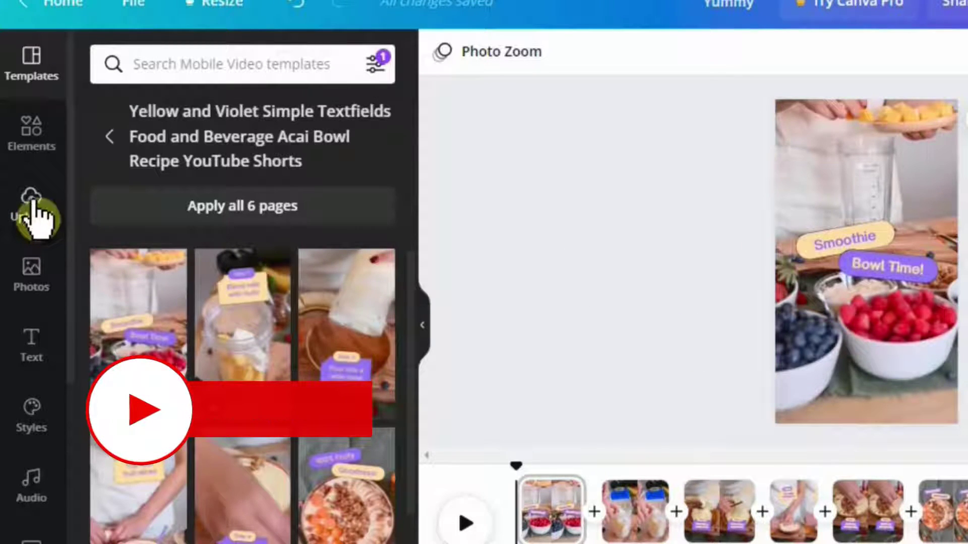
{"action": "left_click", "coordinate": [32, 222]}
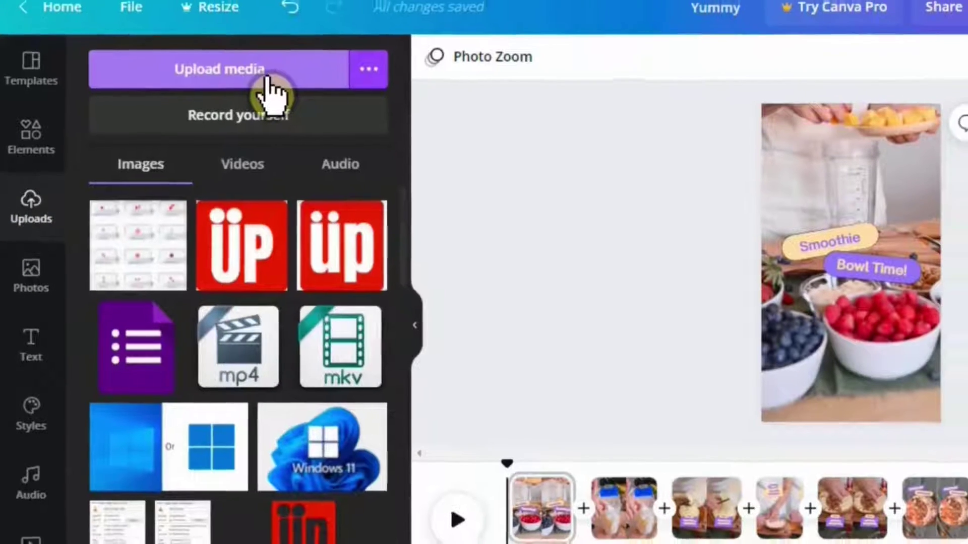
{"action": "left_click", "coordinate": [466, 523]}
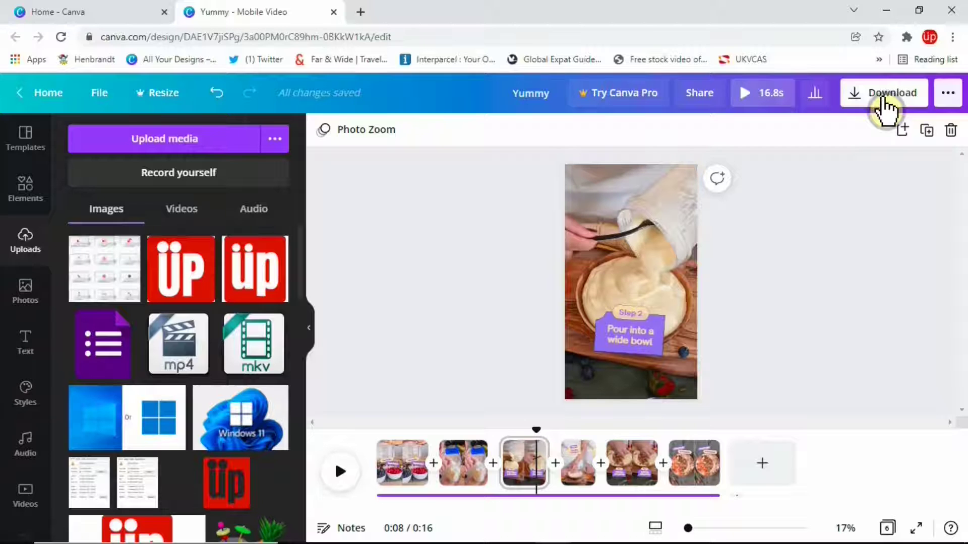
Download all 6 pages as the MP4 video Yummy.mp4
{"action": "left_click", "coordinate": [883, 101]}
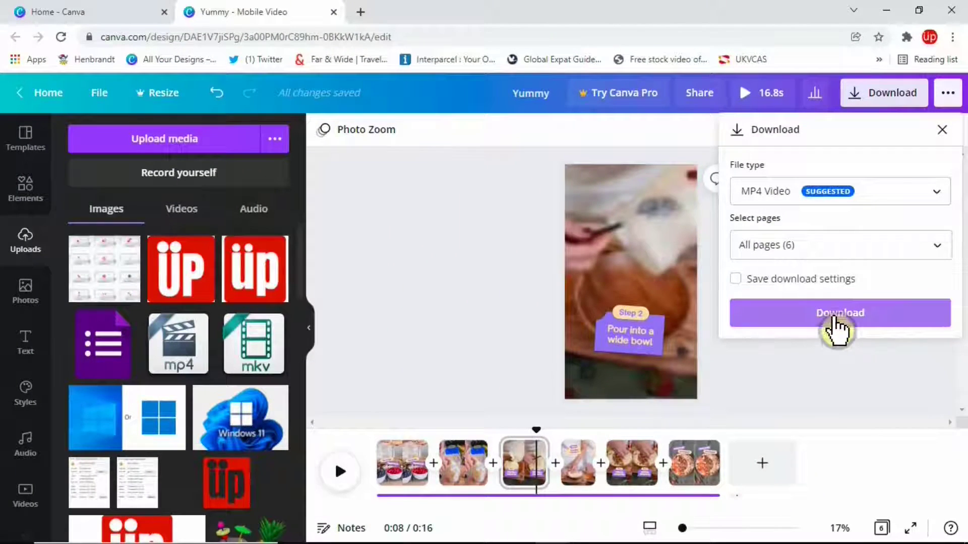
{"action": "left_click", "coordinate": [837, 323]}
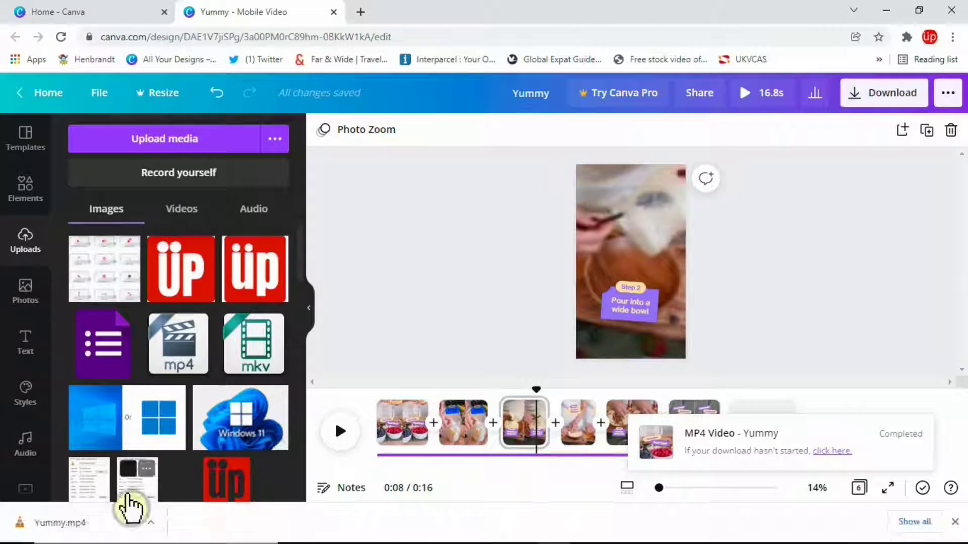